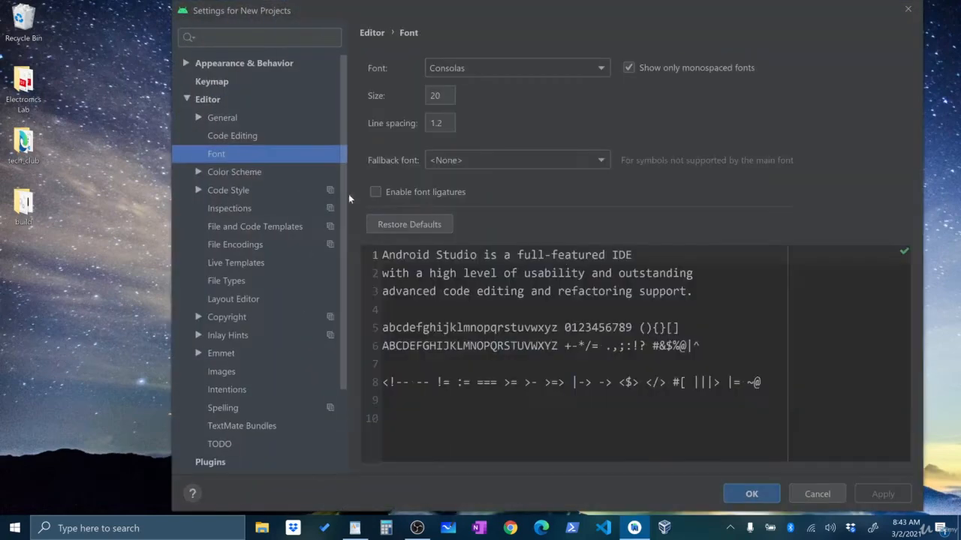
Review the IDE's Appearance settings and the Editor Font settings, and close the settings with the current values accepted.
{"action": "left_click", "coordinate": [201, 65]}
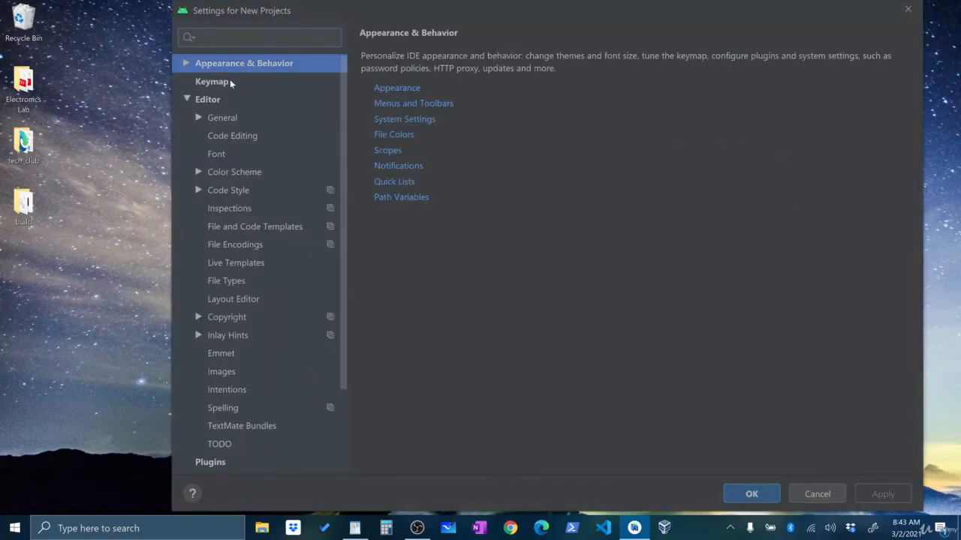
{"action": "left_click", "coordinate": [188, 65]}
{"action": "left_click", "coordinate": [217, 81]}
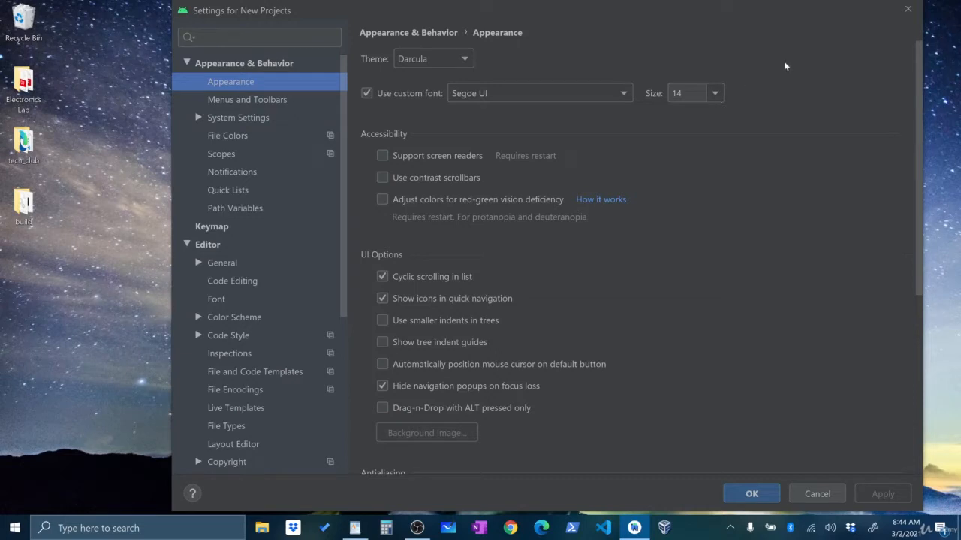
{"action": "left_click", "coordinate": [217, 247]}
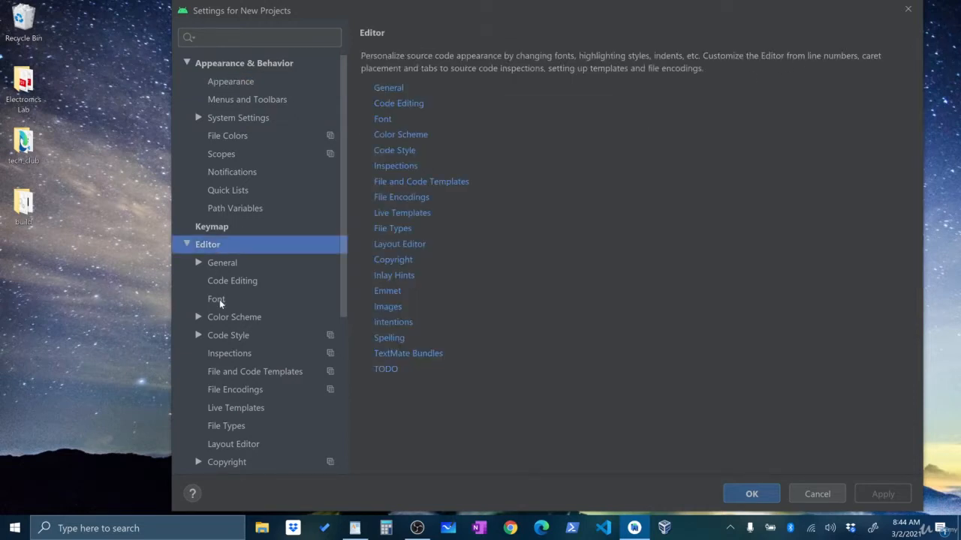
{"action": "left_click", "coordinate": [219, 300]}
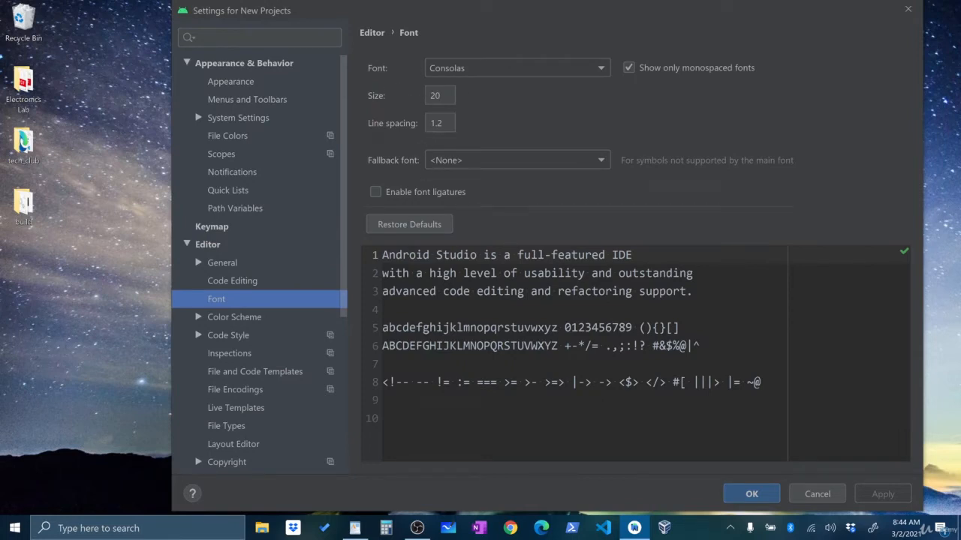
{"action": "left_click", "coordinate": [755, 497]}
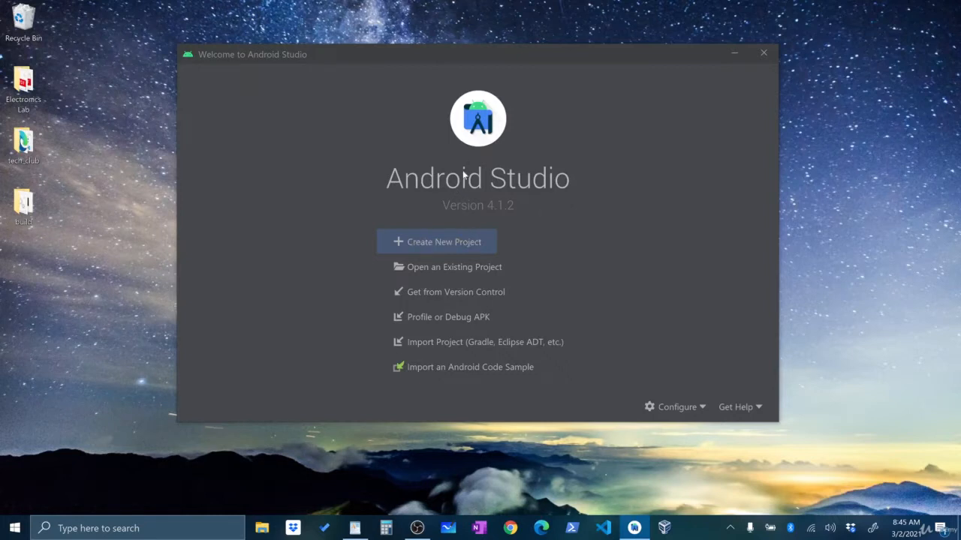
Start a new project and view the Wear OS, Android TV, and Phone and Tablet template categories.
{"action": "left_click", "coordinate": [443, 244]}
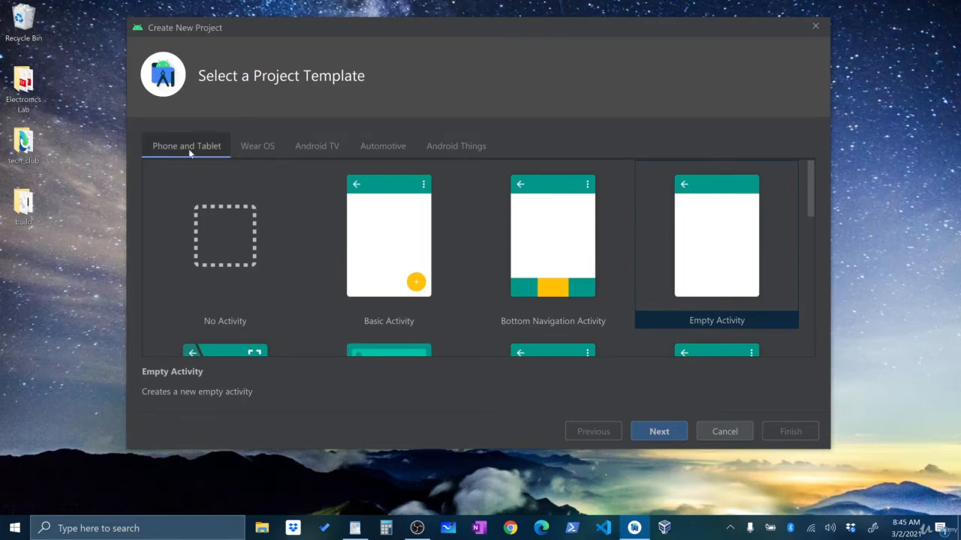
{"action": "left_click", "coordinate": [277, 149]}
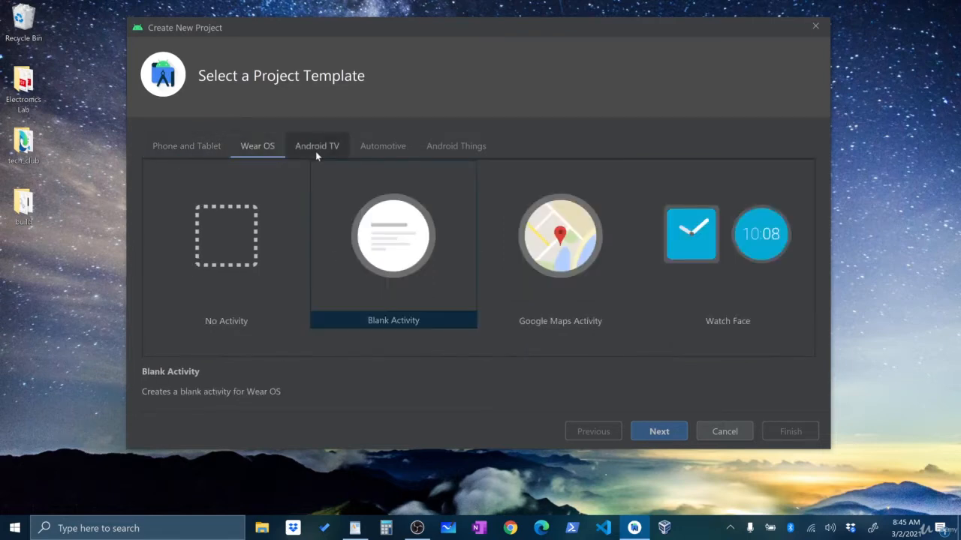
{"action": "left_click", "coordinate": [316, 151]}
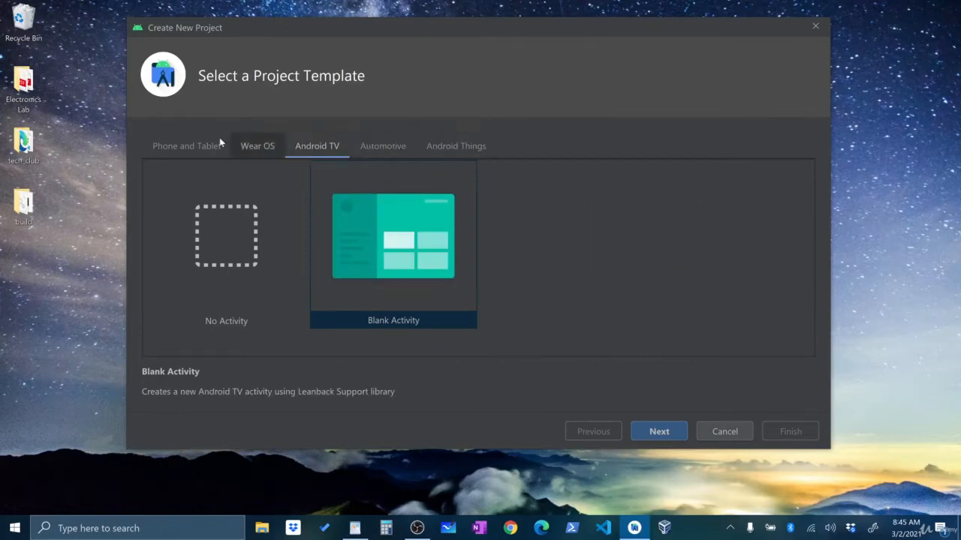
{"action": "left_click", "coordinate": [194, 142]}
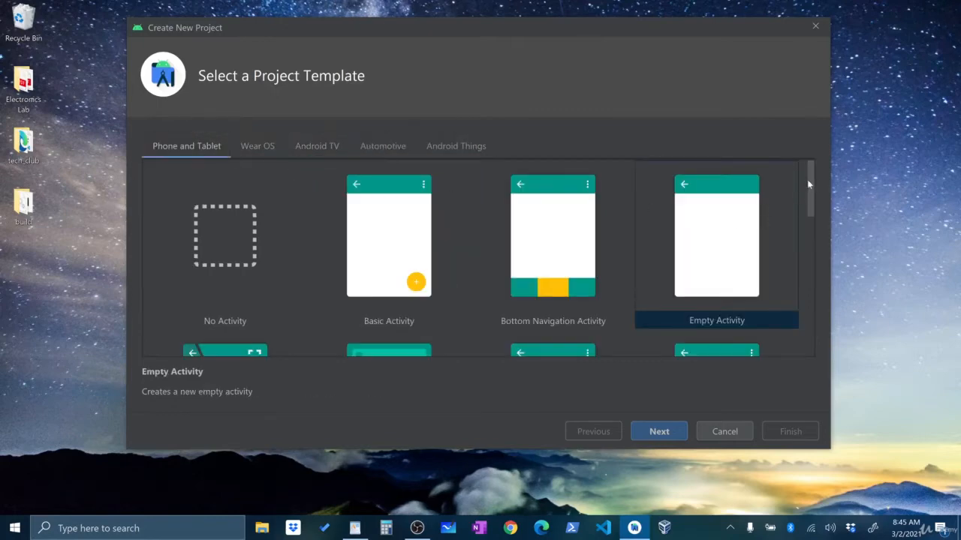
Examine the available Phone and Tablet activity templates through the end of the list.
{"action": "scroll", "coordinate": [805, 187], "scroll_direction": "down", "scroll_amount": 3}
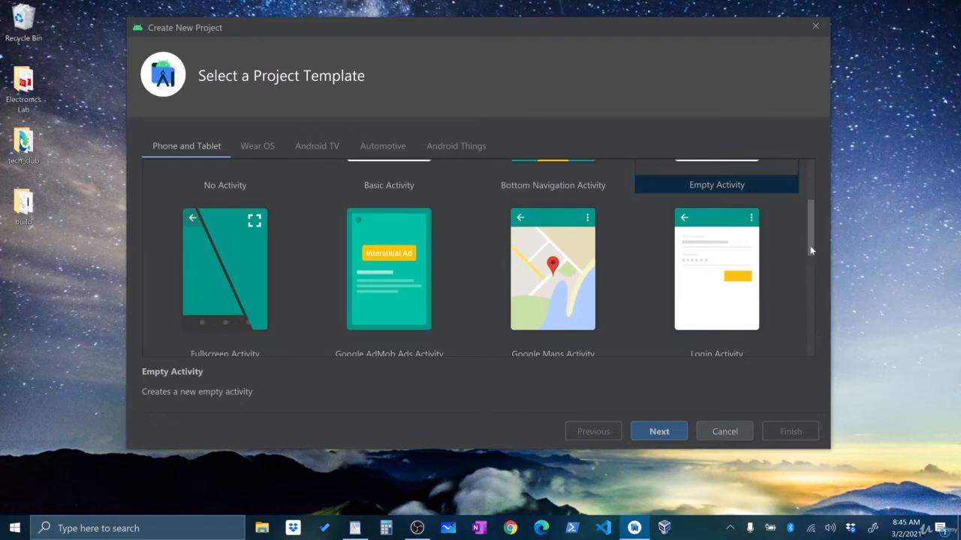
{"action": "scroll", "coordinate": [761, 216], "scroll_direction": "up", "scroll_amount": 3}
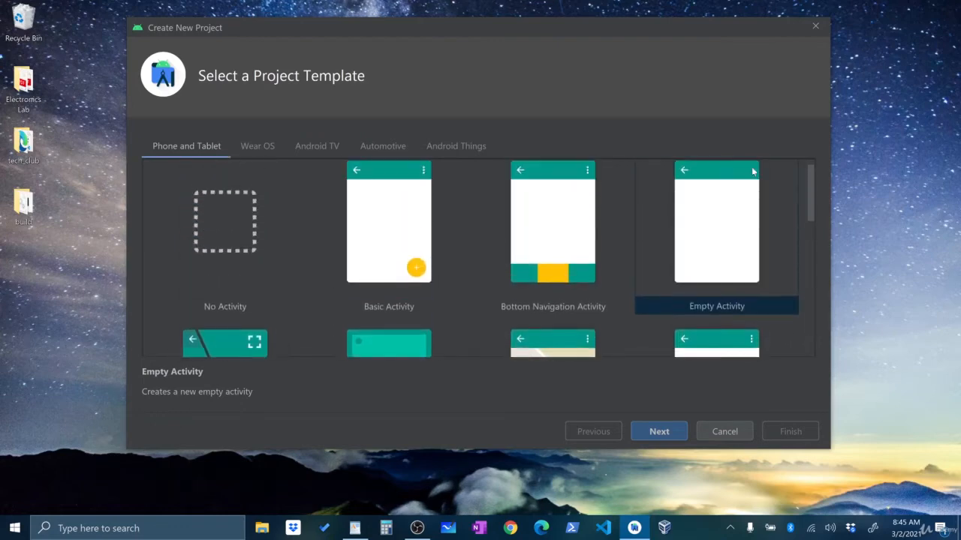
{"action": "scroll", "coordinate": [751, 171], "scroll_direction": "up", "scroll_amount": 1}
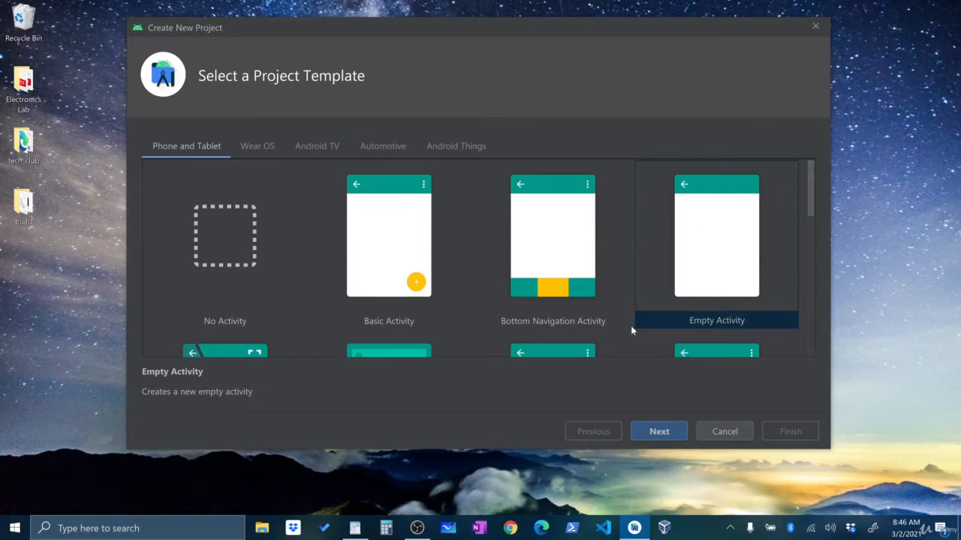
{"action": "scroll", "coordinate": [525, 300], "scroll_direction": "down", "scroll_amount": 5}
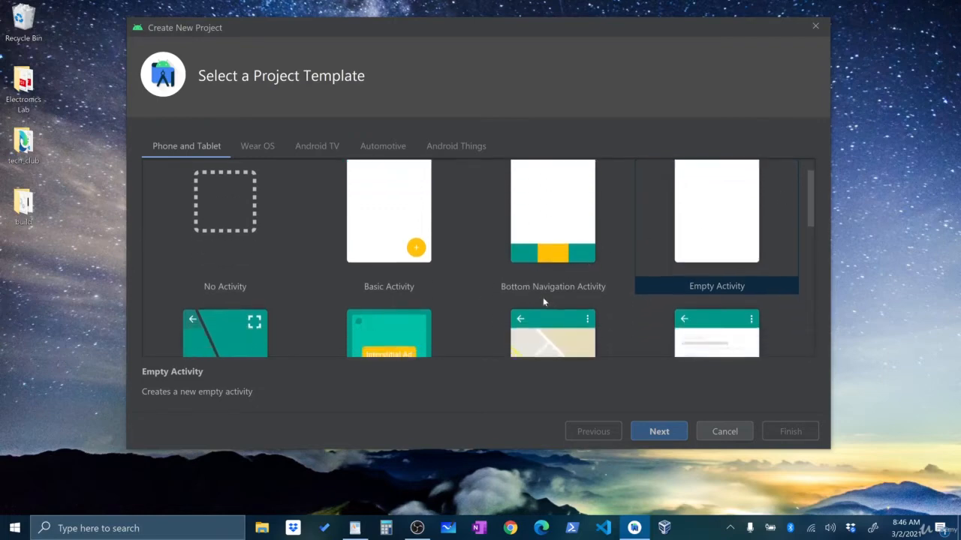
{"action": "scroll", "coordinate": [713, 255], "scroll_direction": "down", "scroll_amount": 3}
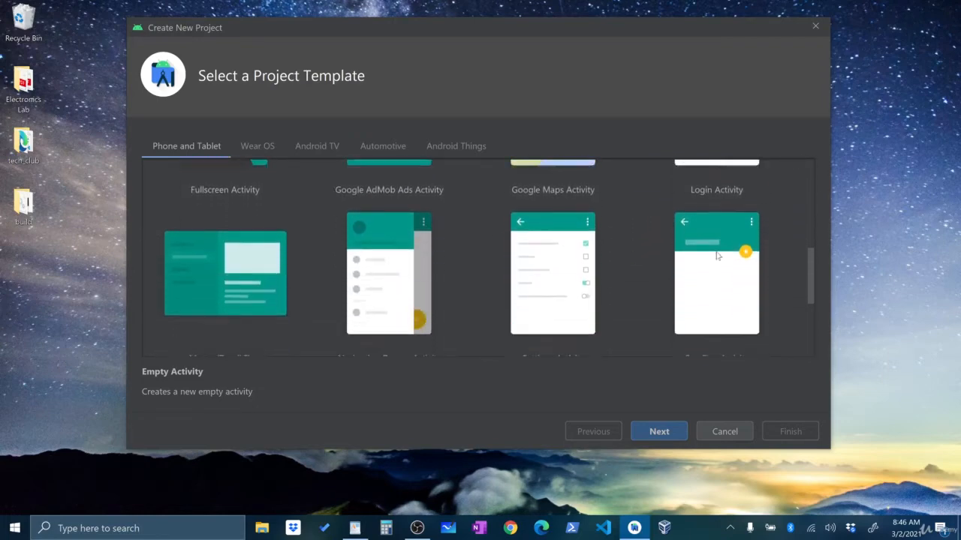
{"action": "scroll", "coordinate": [590, 289], "scroll_direction": "down", "scroll_amount": 4}
{"action": "scroll", "coordinate": [525, 291], "scroll_direction": "up", "scroll_amount": 1}
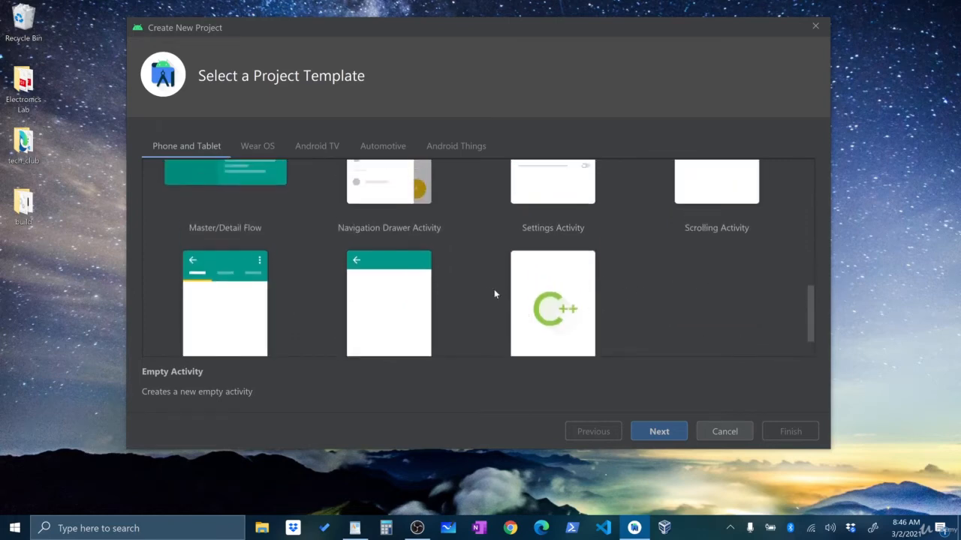
{"action": "scroll", "coordinate": [450, 301], "scroll_direction": "down", "scroll_amount": 1}
{"action": "scroll", "coordinate": [411, 307], "scroll_direction": "up", "scroll_amount": 10}
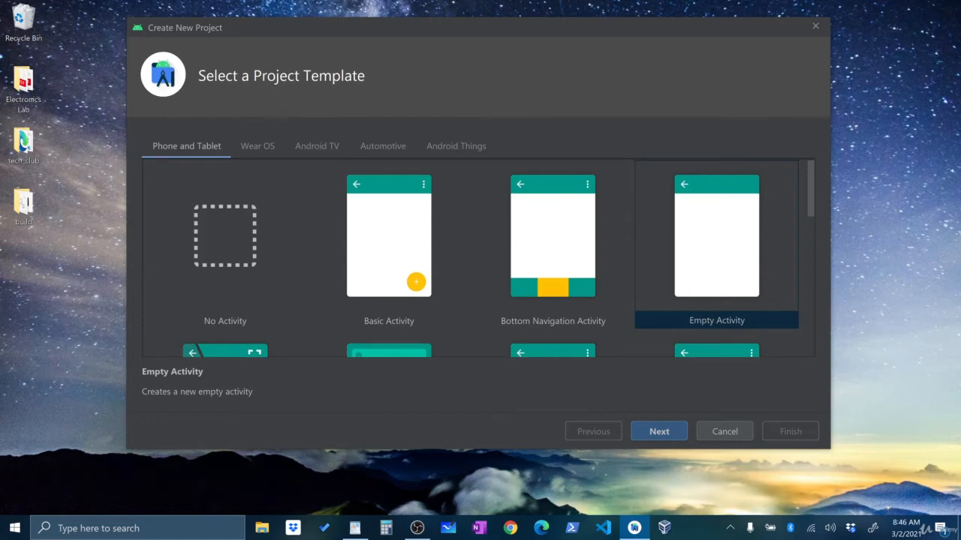
Choose the Empty Activity template and enter "hello world" as the project name.
{"action": "left_click", "coordinate": [743, 258]}
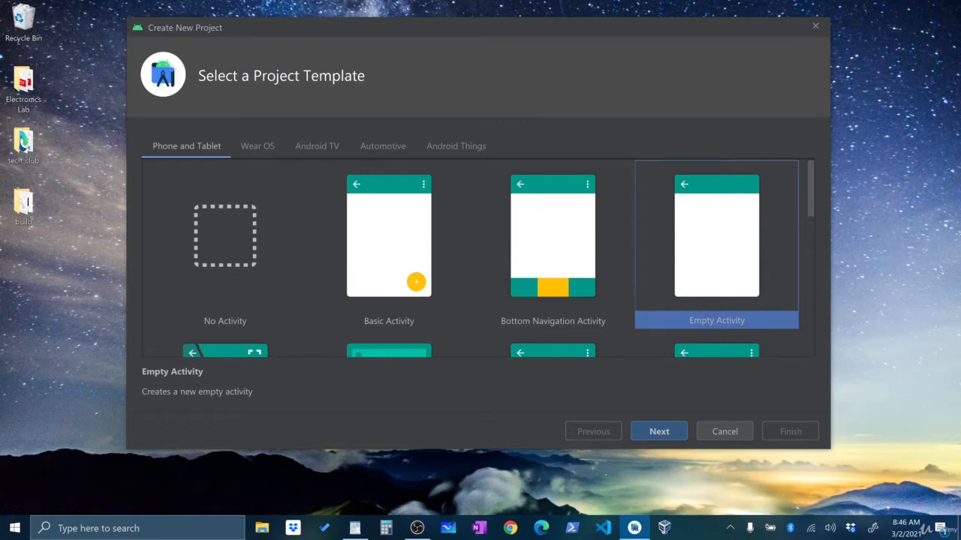
{"action": "left_click", "coordinate": [667, 436]}
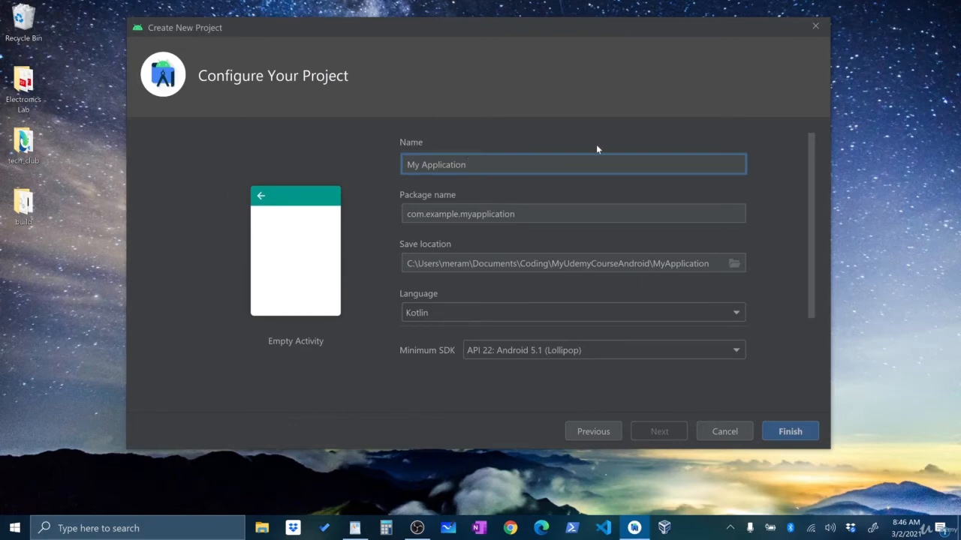
{"action": "left_click_drag", "start_coordinate": [467, 164], "coordinate": [222, 172]}
{"action": "type", "text": "hello world"}
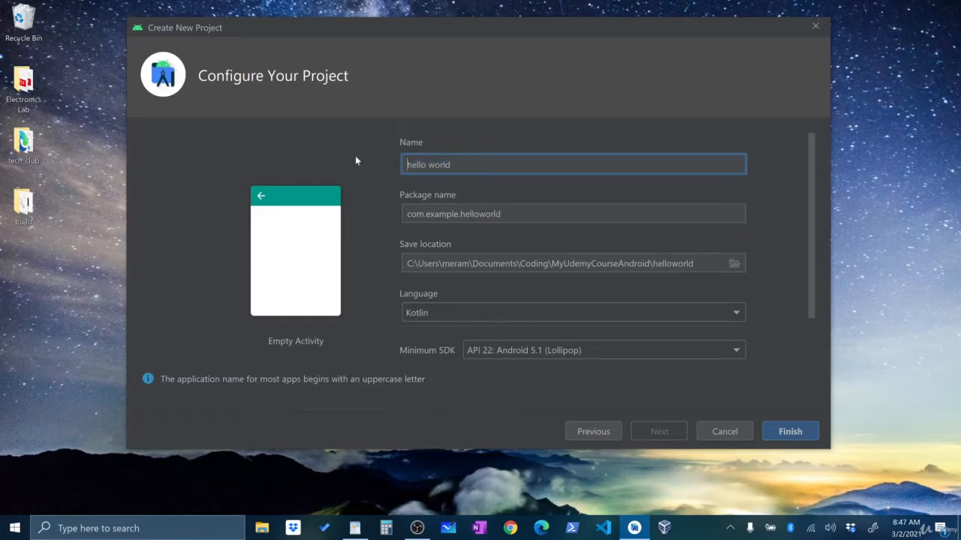
Replace the project name with HelloWorld, written as one word with capital initials.
{"action": "left_click_drag", "start_coordinate": [452, 165], "coordinate": [405, 165]}
{"action": "key", "text": "BackSpace"}
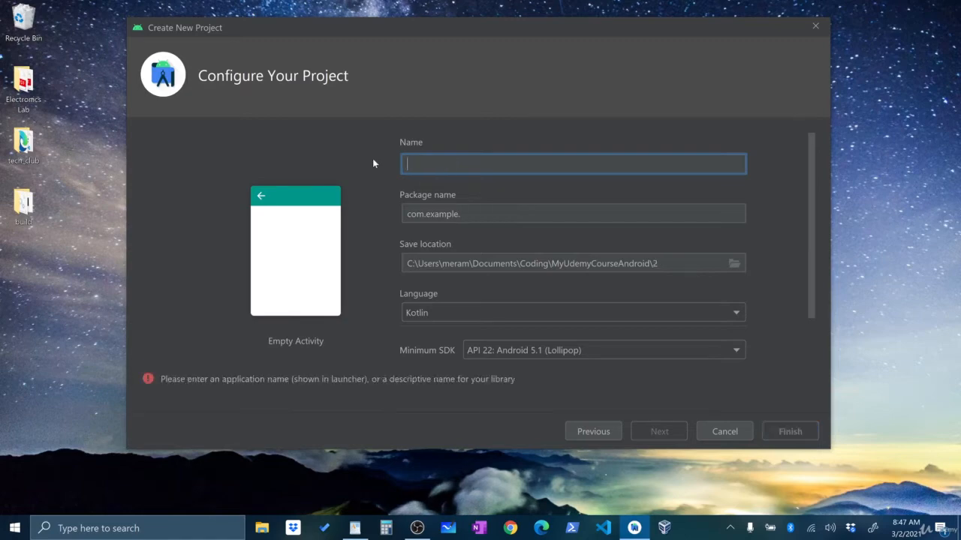
{"action": "type", "text": "HelloWorld"}
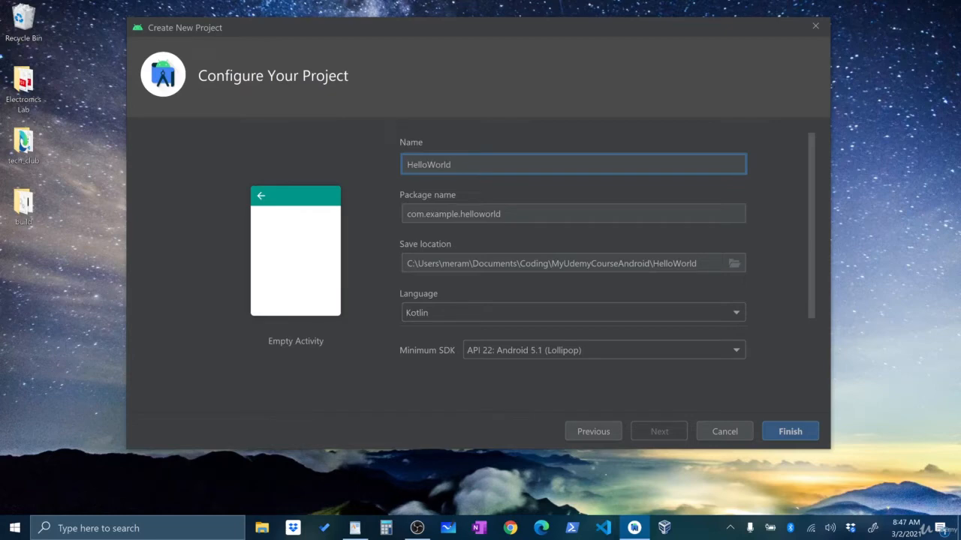
Highlight the HelloWorld folder in the save location and choose Kotlin as the project's language.
{"action": "left_click_drag", "start_coordinate": [653, 264], "coordinate": [697, 264]}
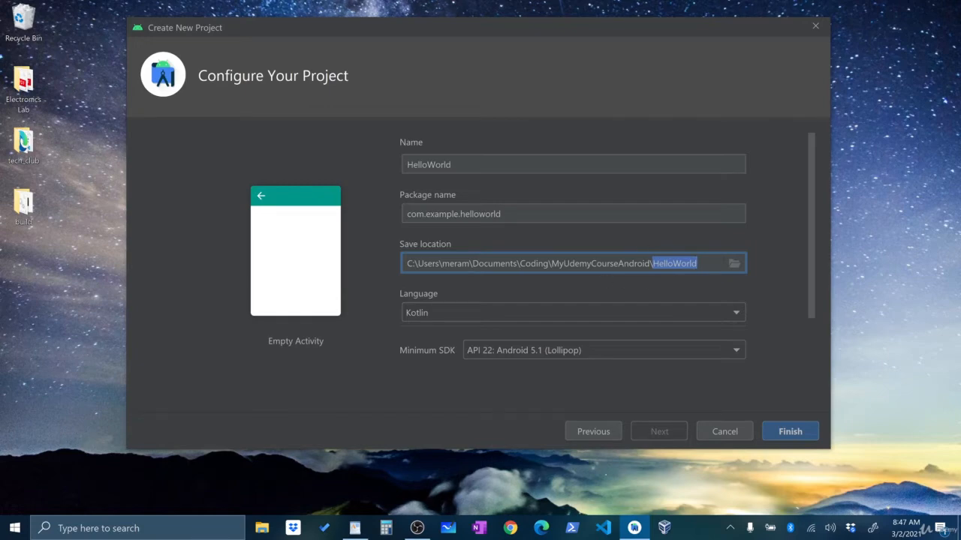
{"action": "left_click", "coordinate": [619, 319]}
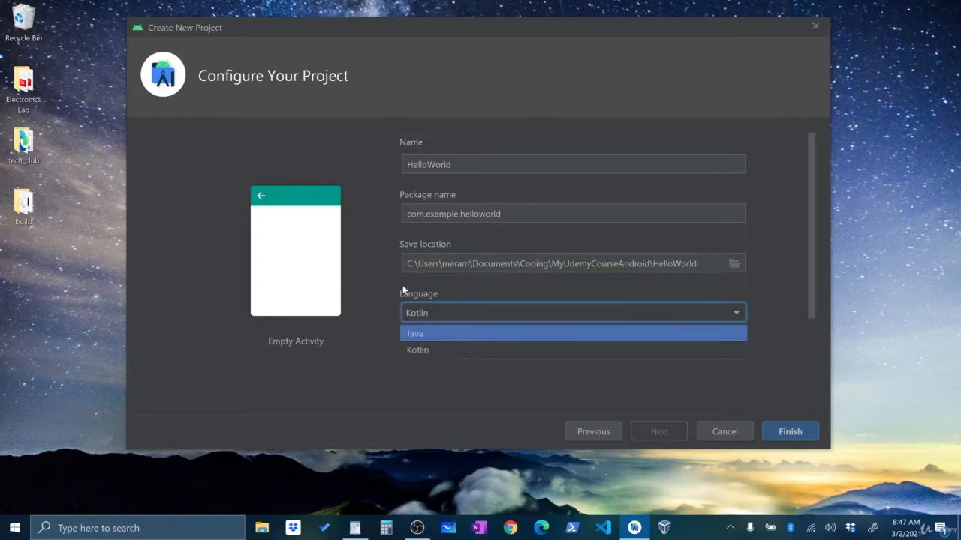
{"action": "left_click", "coordinate": [421, 349]}
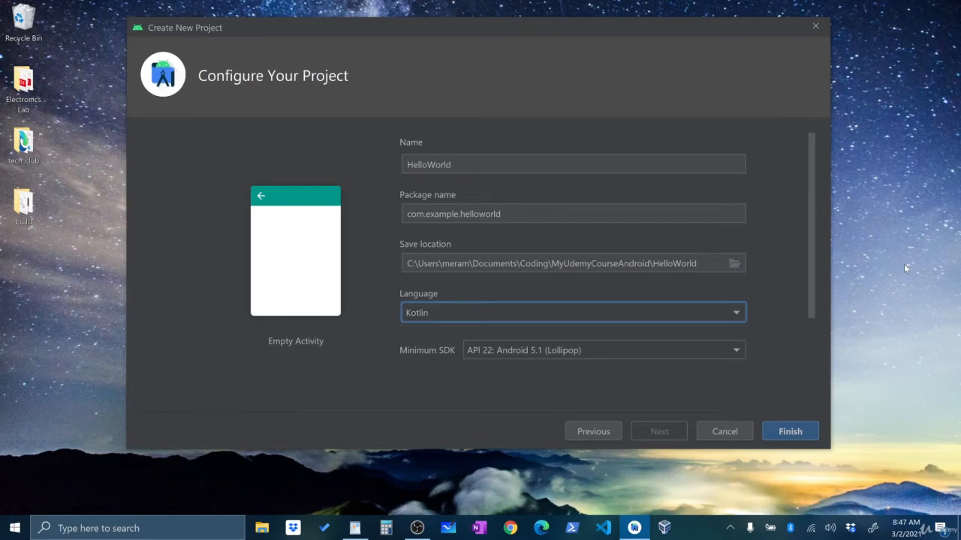
Set the minimum SDK to API 16: Android 4.1 (Jelly Bean) and check its device coverage.
{"action": "left_click", "coordinate": [706, 354]}
{"action": "scroll", "coordinate": [673, 418], "scroll_direction": "up", "scroll_amount": 2}
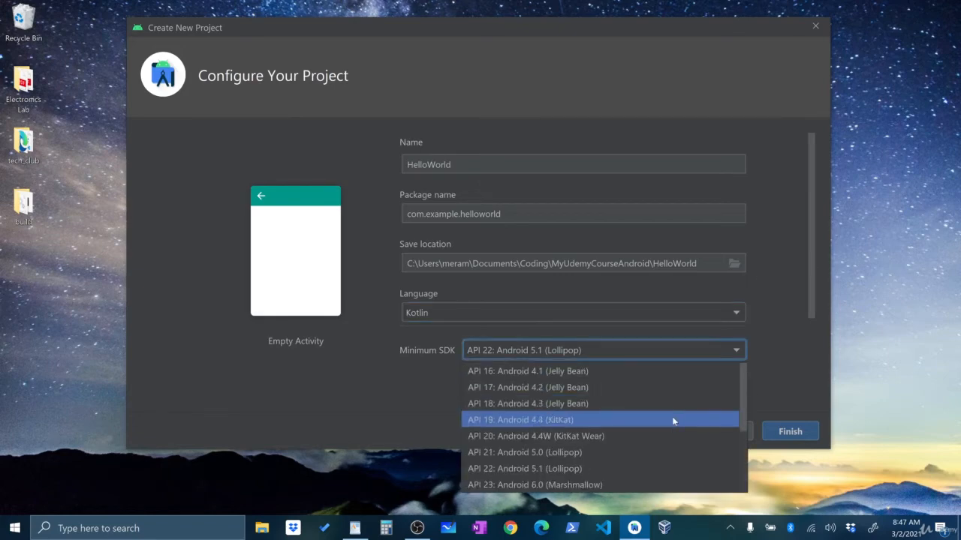
{"action": "left_click", "coordinate": [561, 373]}
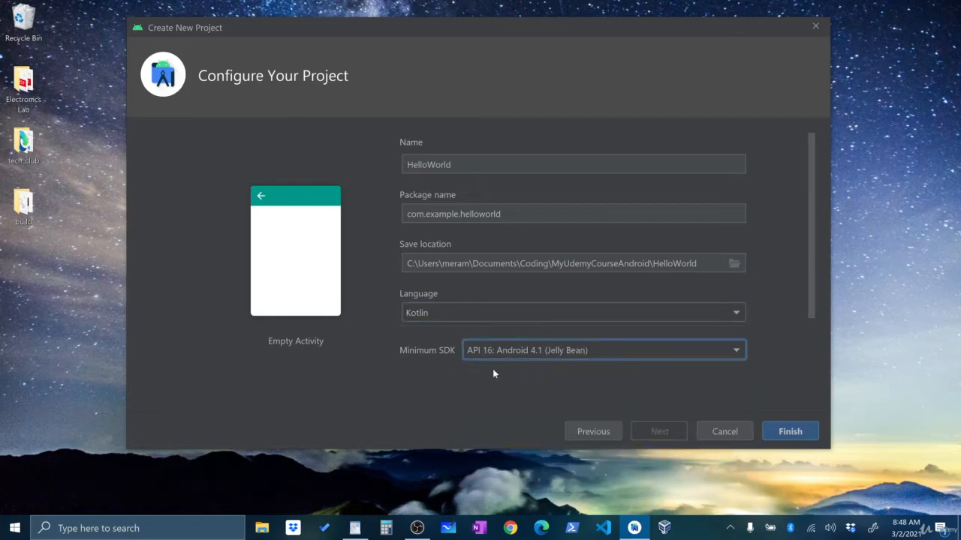
{"action": "scroll", "coordinate": [809, 294], "scroll_direction": "down", "scroll_amount": 2}
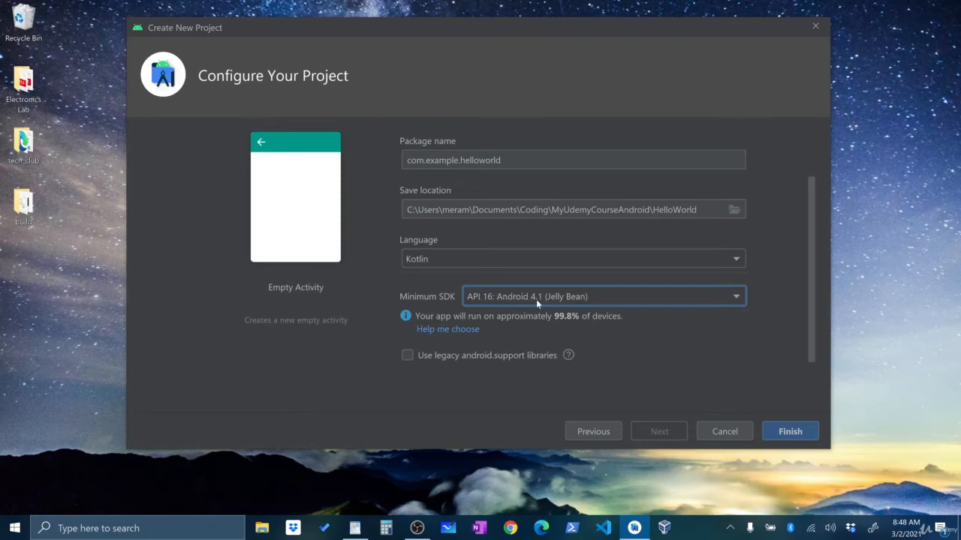
Look through the newer Android versions and set the minimum SDK to API 26: Android 8.0 (Oreo).
{"action": "left_click", "coordinate": [736, 296]}
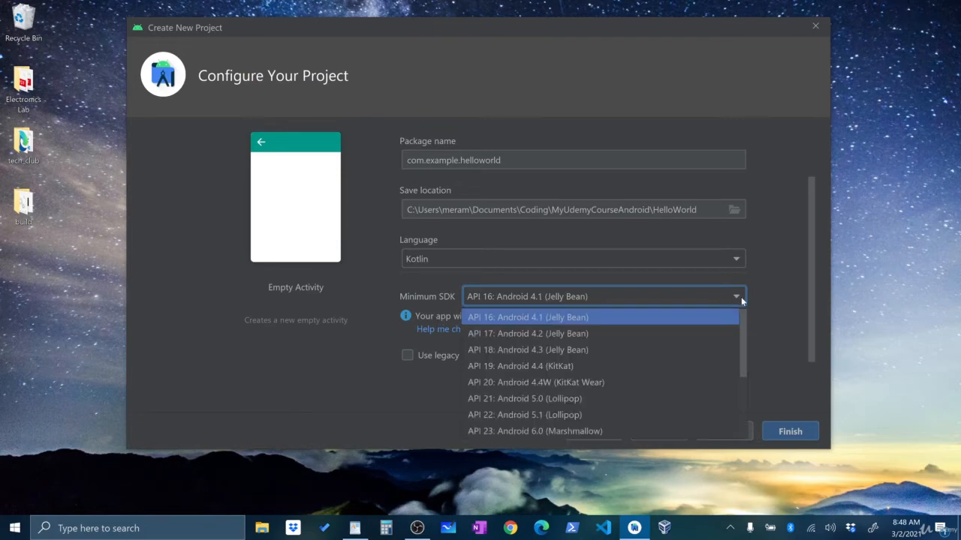
{"action": "scroll", "coordinate": [570, 365], "scroll_direction": "down", "scroll_amount": 1}
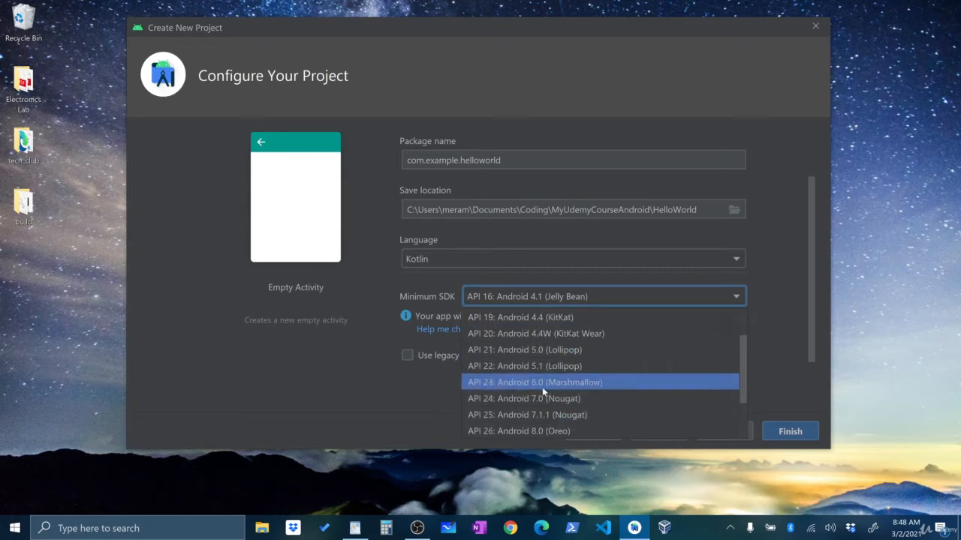
{"action": "scroll", "coordinate": [561, 388], "scroll_direction": "down", "scroll_amount": 2}
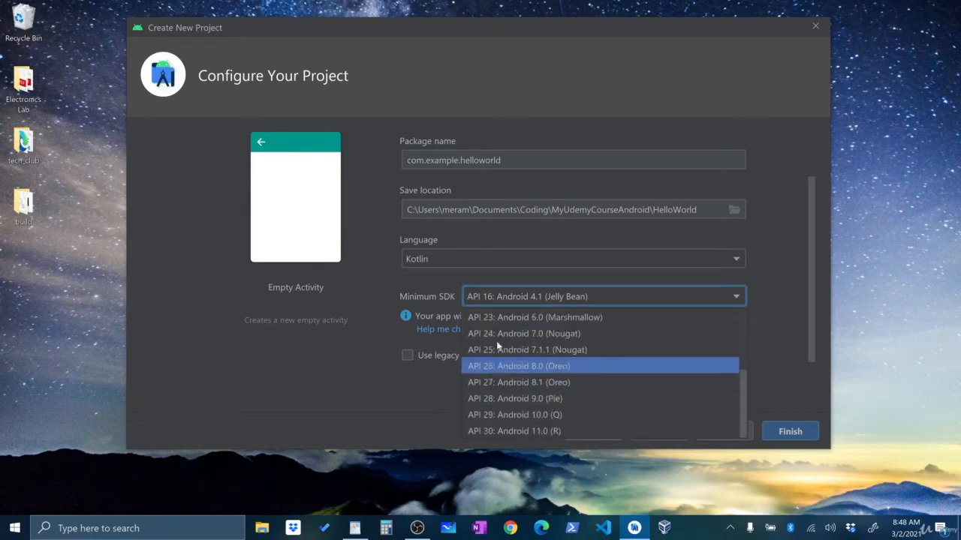
{"action": "left_click", "coordinate": [436, 292]}
{"action": "left_click", "coordinate": [585, 300]}
{"action": "scroll", "coordinate": [565, 398], "scroll_direction": "down", "scroll_amount": 2}
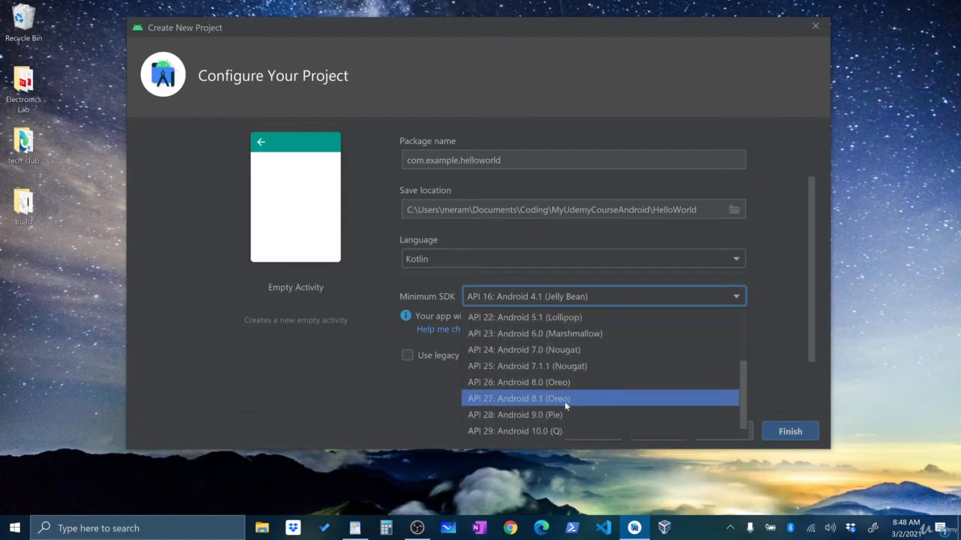
{"action": "left_click", "coordinate": [539, 383]}
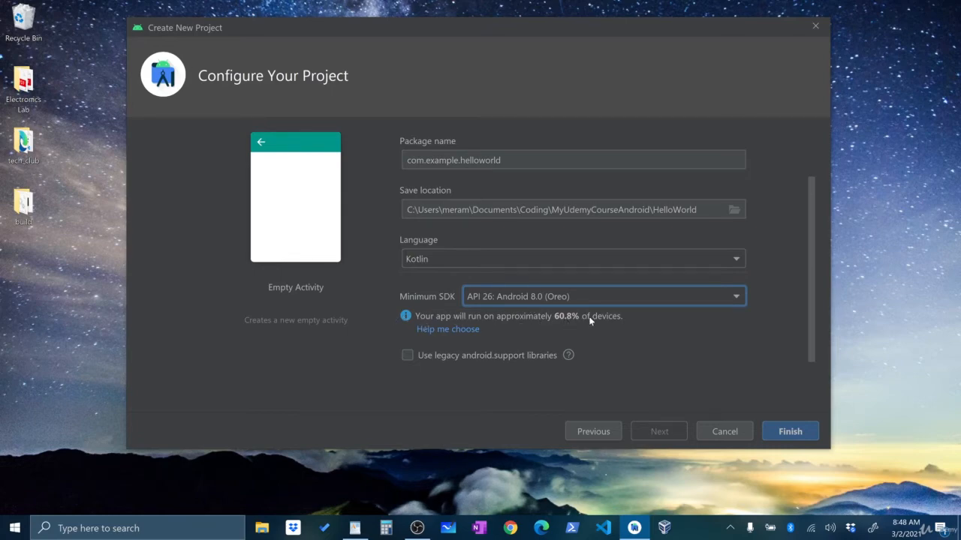
Set the minimum SDK to API 19: Android 4.4 (KitKat).
{"action": "left_click", "coordinate": [715, 293]}
{"action": "scroll", "coordinate": [638, 343], "scroll_direction": "up", "scroll_amount": 2}
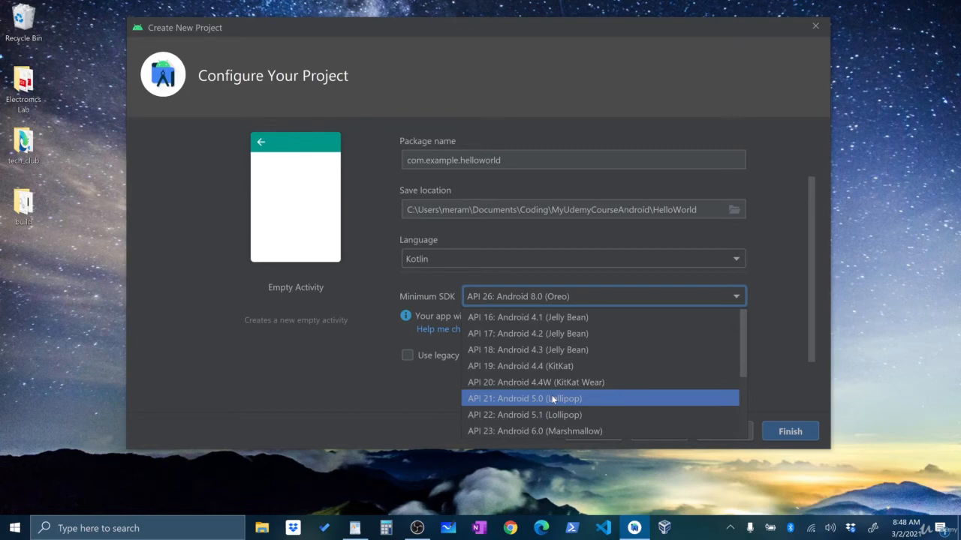
{"action": "scroll", "coordinate": [557, 346], "scroll_direction": "down", "scroll_amount": 1}
{"action": "scroll", "coordinate": [557, 339], "scroll_direction": "up", "scroll_amount": 1}
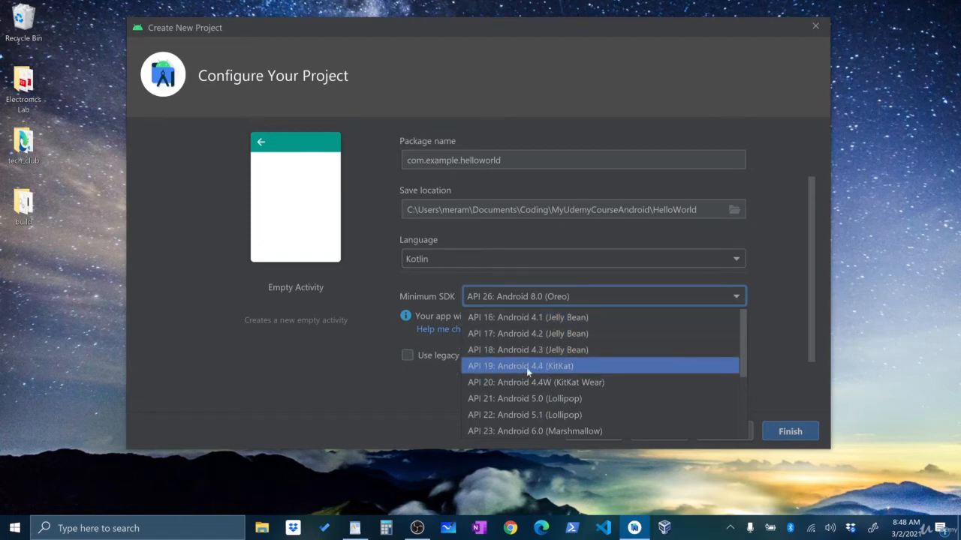
{"action": "left_click", "coordinate": [550, 369]}
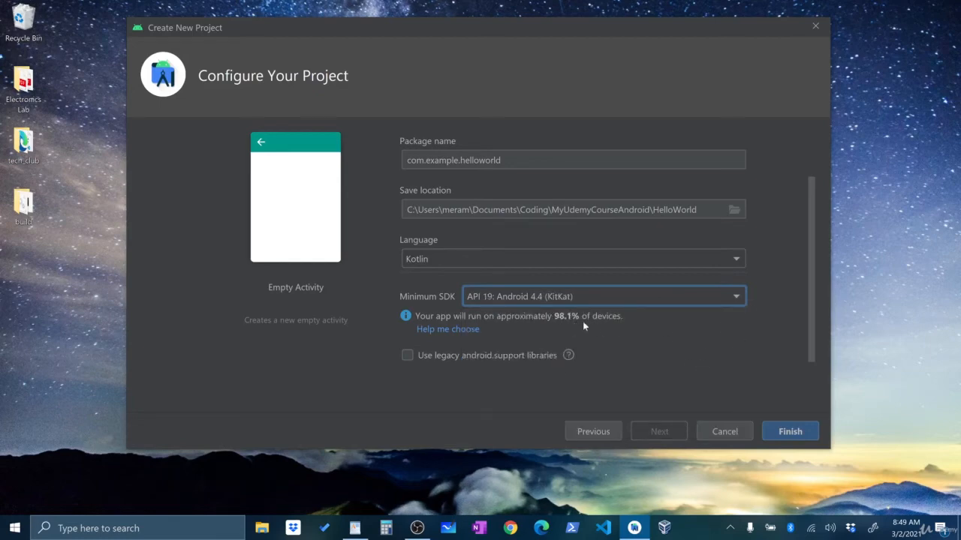
Finish the wizard to create the HelloWorld project with the chosen configuration.
{"action": "scroll", "coordinate": [675, 338], "scroll_direction": "up", "scroll_amount": 1}
{"action": "scroll", "coordinate": [726, 339], "scroll_direction": "down", "scroll_amount": 1}
{"action": "left_click", "coordinate": [790, 431]}
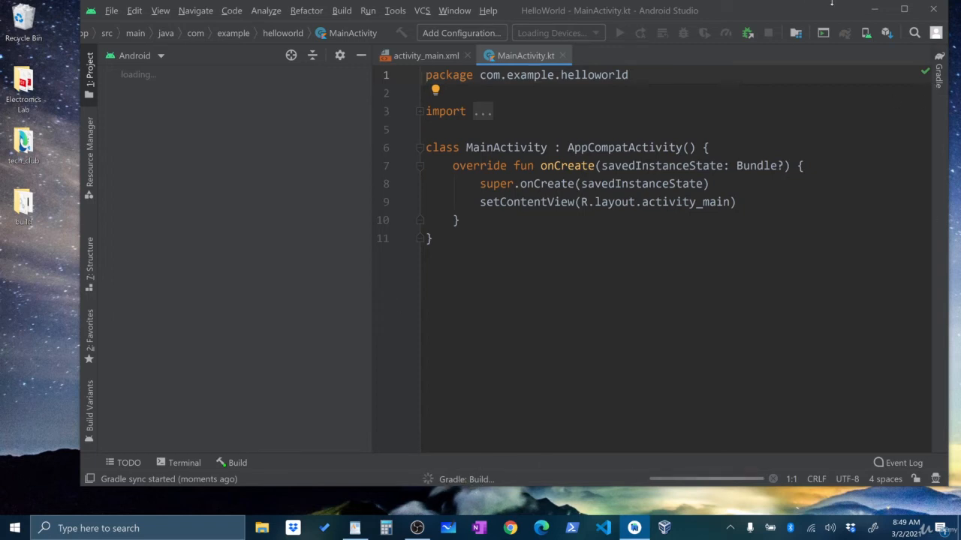
Maximize the project window and narrow the project tree to give the MainActivity.kt code more room.
{"action": "left_click", "coordinate": [904, 9]}
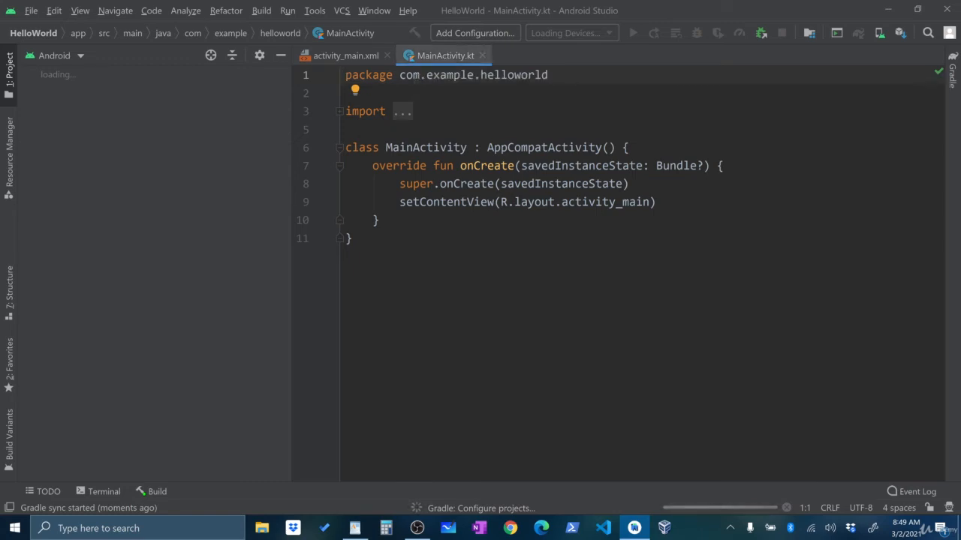
{"action": "left_click_drag", "start_coordinate": [292, 120], "coordinate": [188, 118]}
{"action": "left_click", "coordinate": [278, 220]}
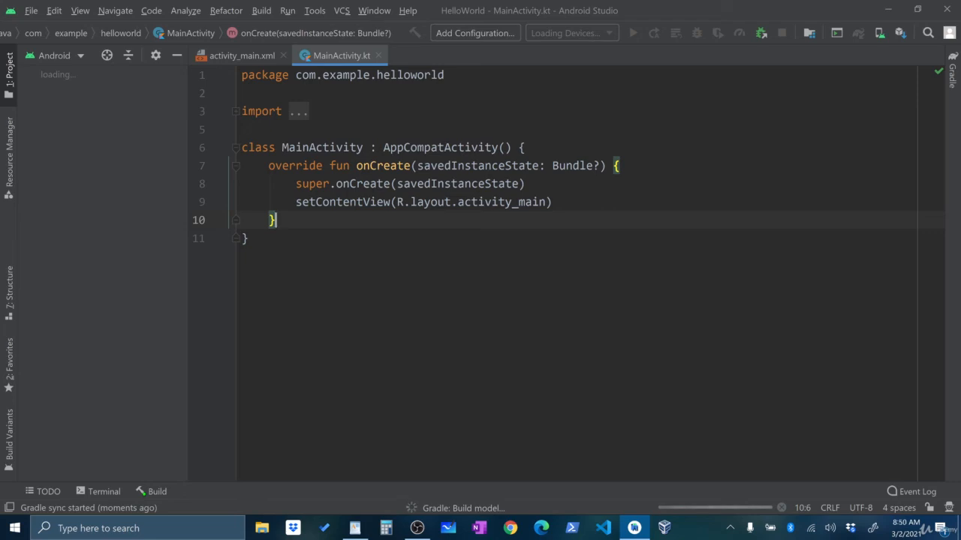
Open the activity_main.xml layout, enlarge its preview to 67% and widen the design area.
{"action": "left_click", "coordinate": [242, 56]}
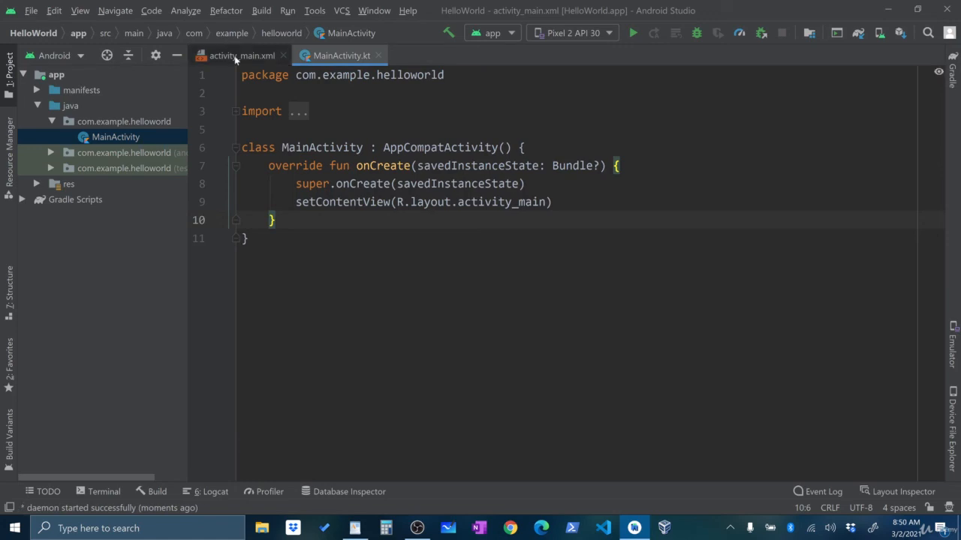
{"action": "left_click", "coordinate": [234, 56]}
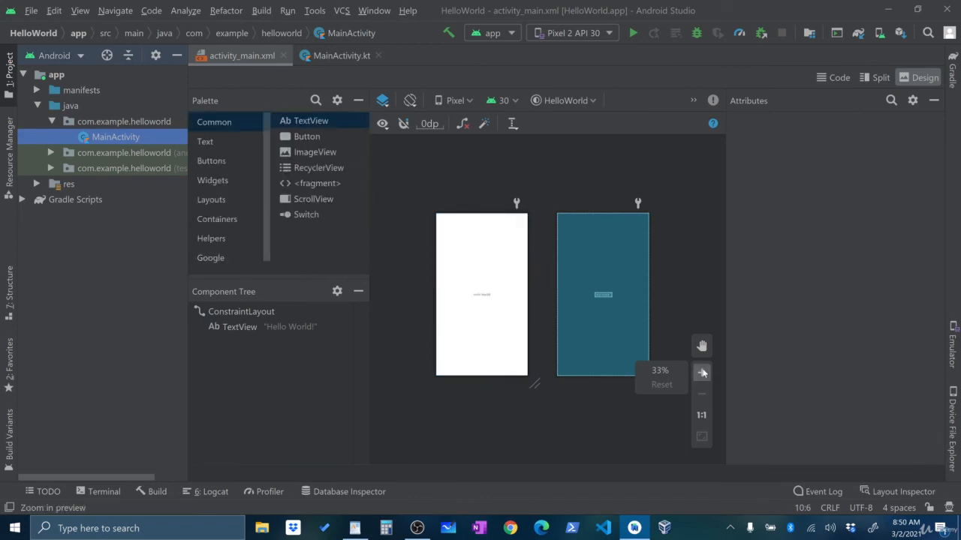
{"action": "left_click", "coordinate": [701, 372]}
{"action": "left_click", "coordinate": [702, 373]}
{"action": "left_click_drag", "start_coordinate": [553, 459], "coordinate": [515, 458]}
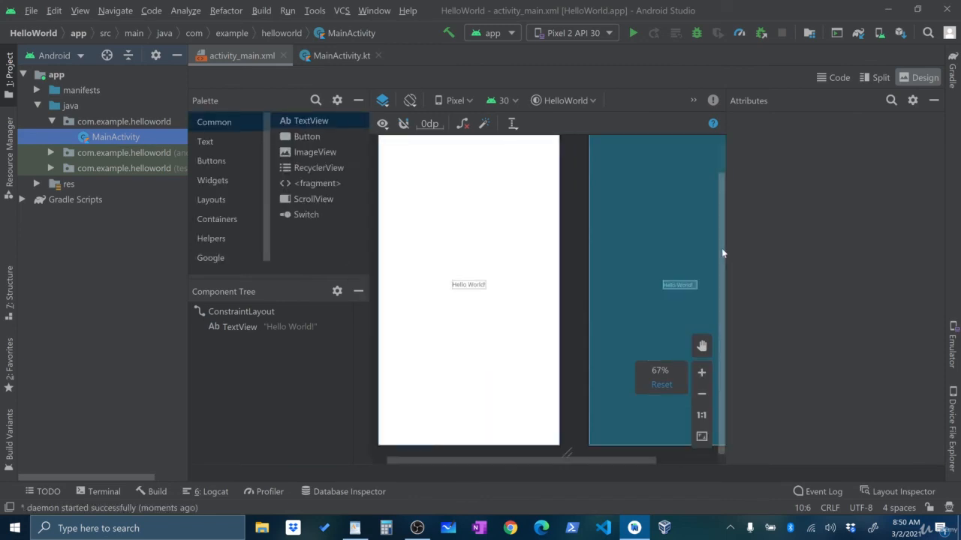
{"action": "left_click_drag", "start_coordinate": [723, 252], "coordinate": [806, 251]}
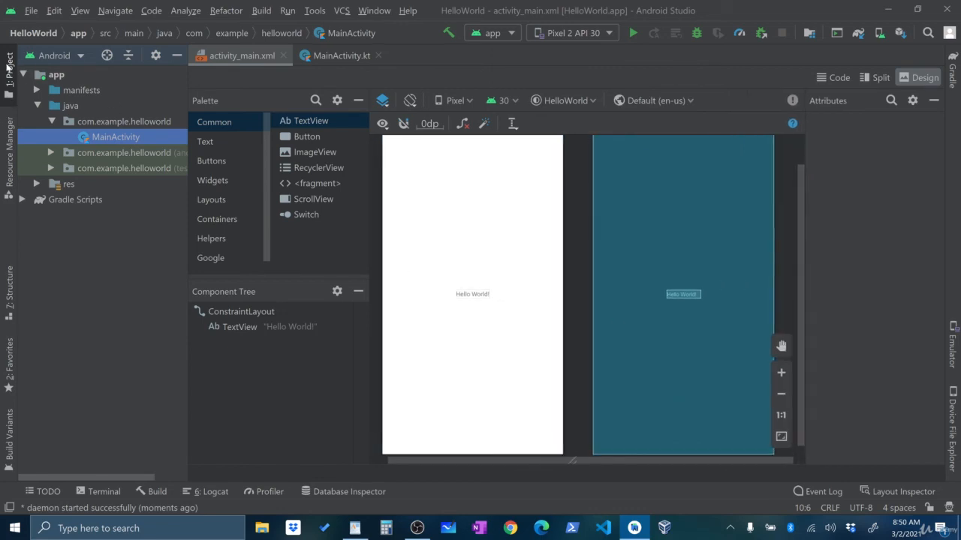
Collapse and reopen the app module in the project tree, expanding java and com.example.helloworld to select MainActivity.
{"action": "left_click", "coordinate": [9, 66]}
{"action": "left_click", "coordinate": [9, 67]}
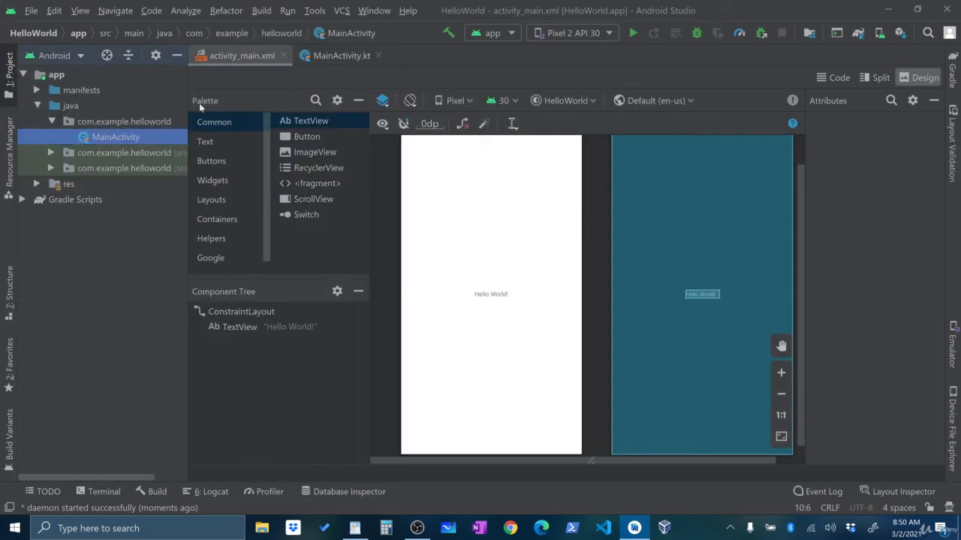
{"action": "left_click", "coordinate": [23, 75]}
{"action": "left_click", "coordinate": [23, 75]}
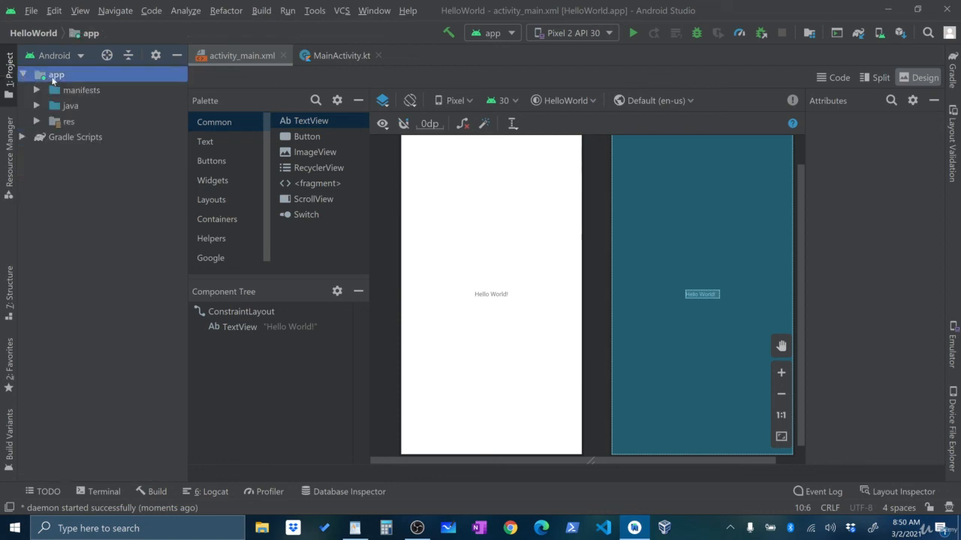
{"action": "left_click", "coordinate": [36, 106]}
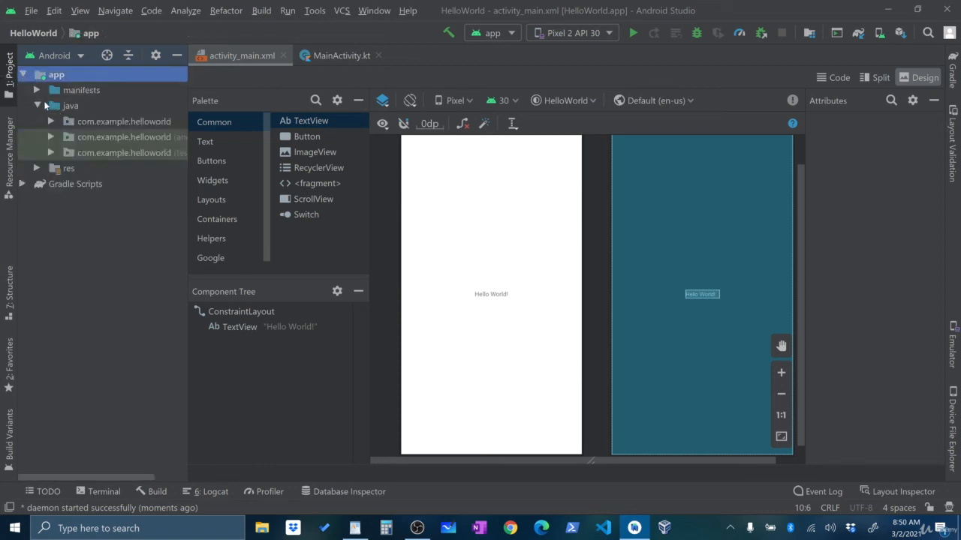
{"action": "left_click", "coordinate": [51, 122]}
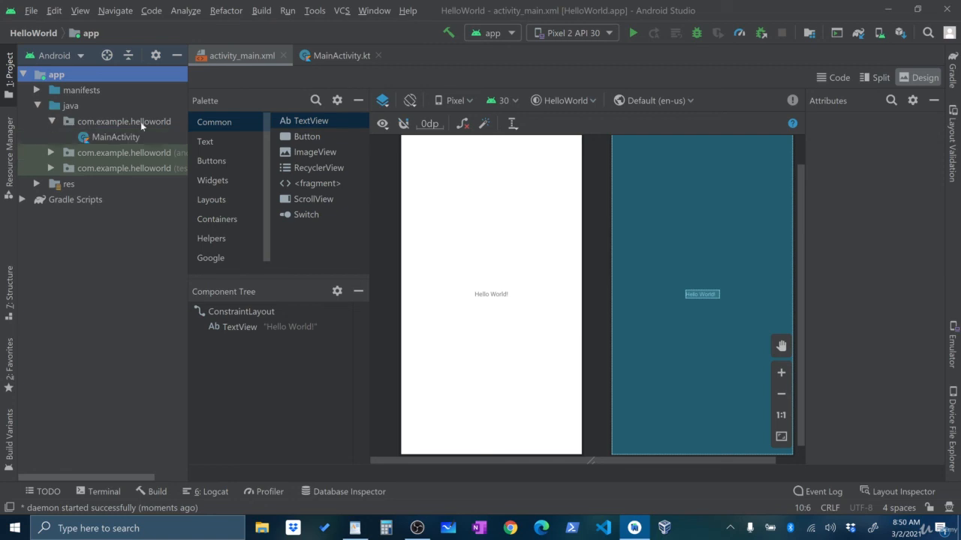
{"action": "left_click", "coordinate": [116, 142]}
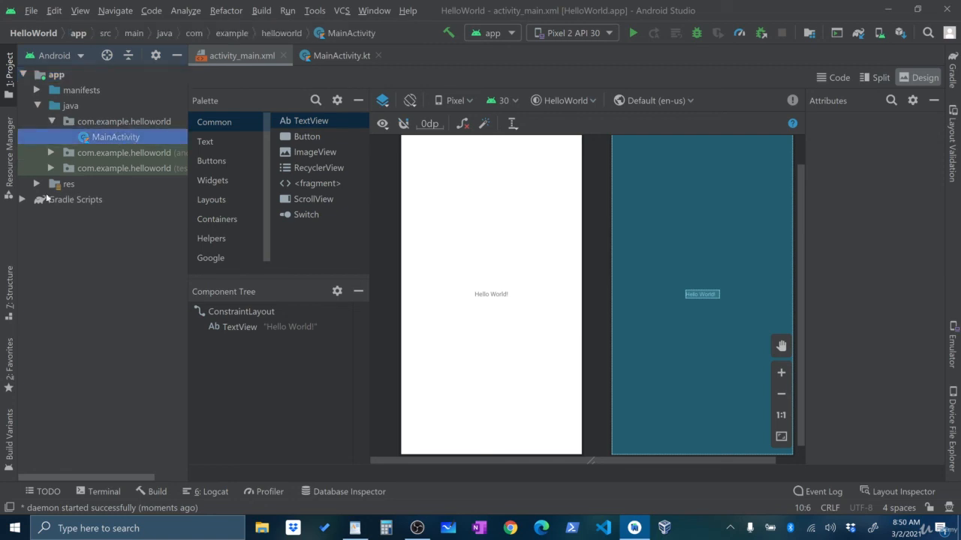
Expand the res and layout folders to locate activity_main.xml, and bring up the MainActivity.kt code.
{"action": "left_click", "coordinate": [38, 184]}
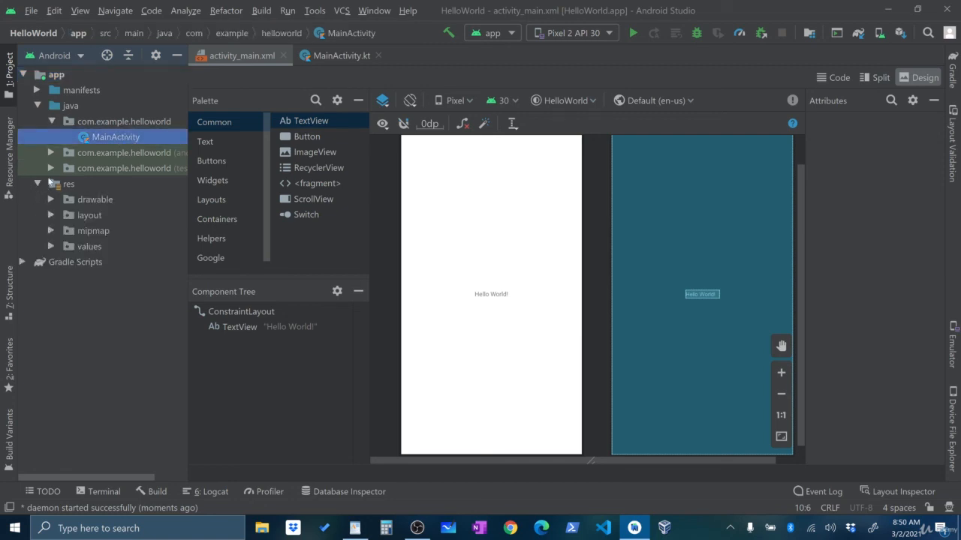
{"action": "left_click", "coordinate": [50, 215]}
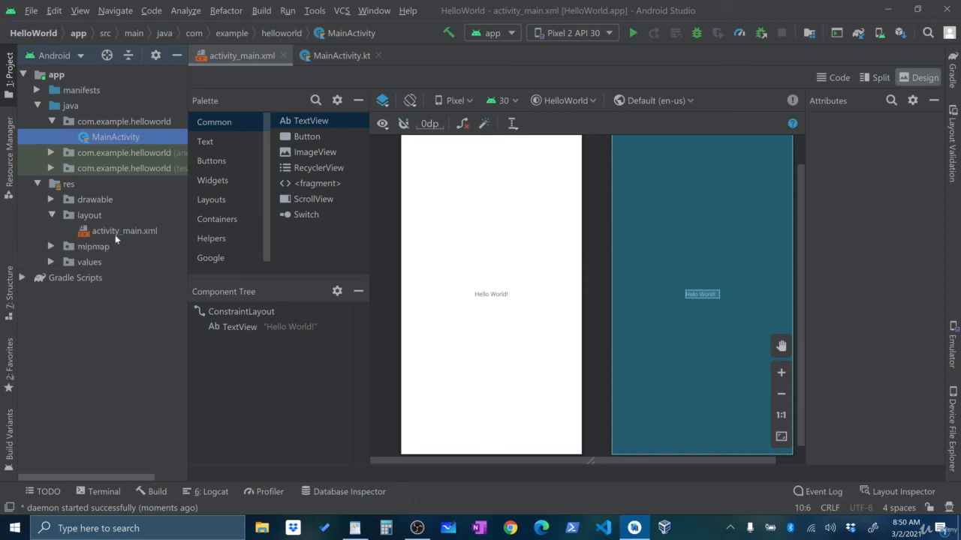
{"action": "left_click", "coordinate": [326, 58]}
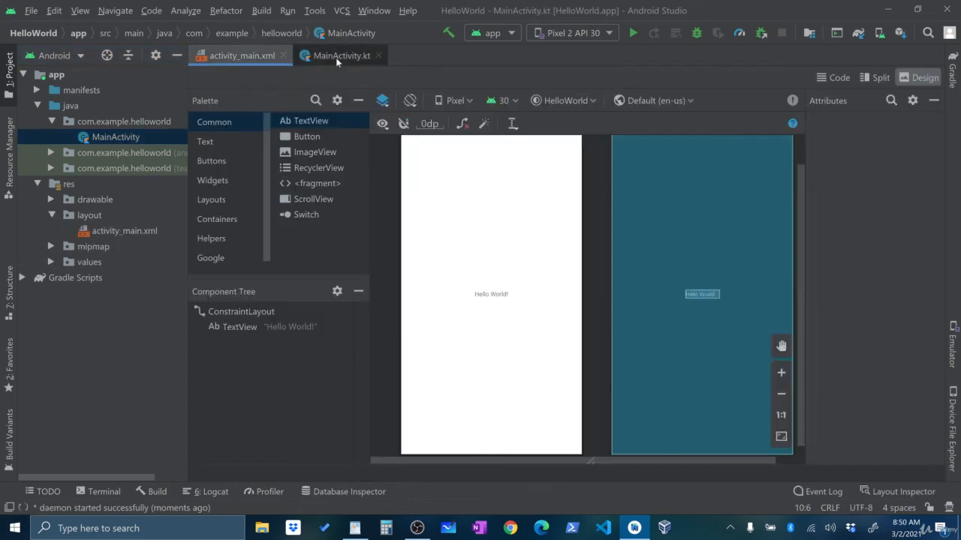
{"action": "left_click", "coordinate": [336, 57]}
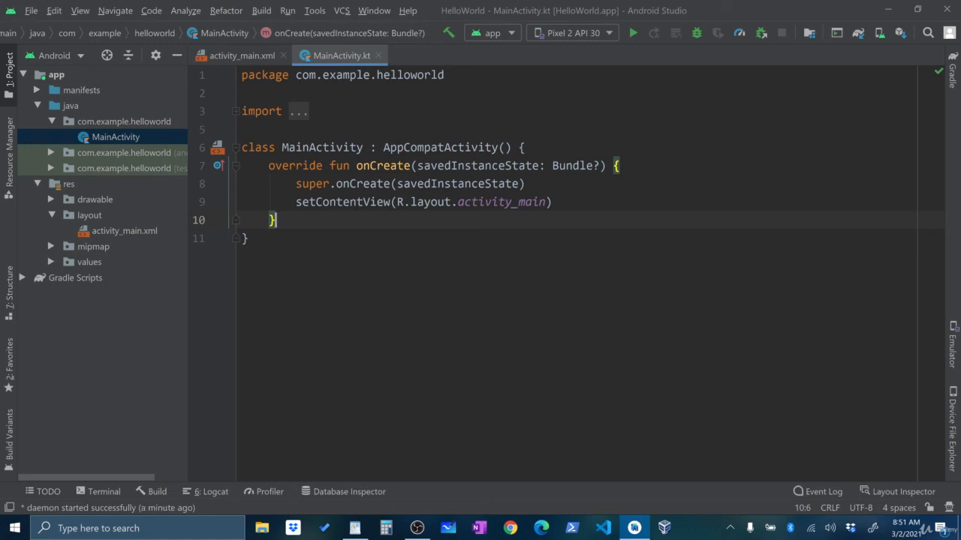
{"action": "left_click", "coordinate": [729, 529]}
{"action": "right_click", "coordinate": [755, 456]}
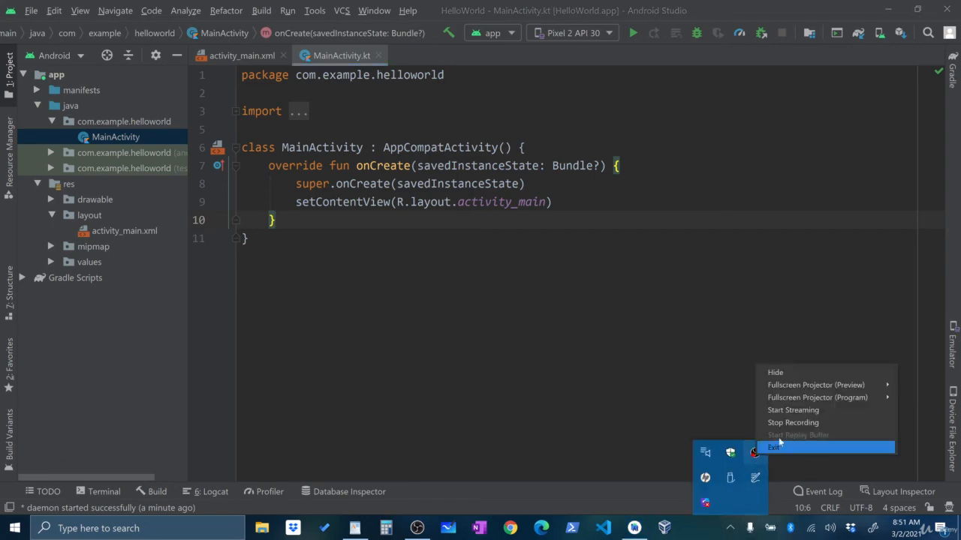